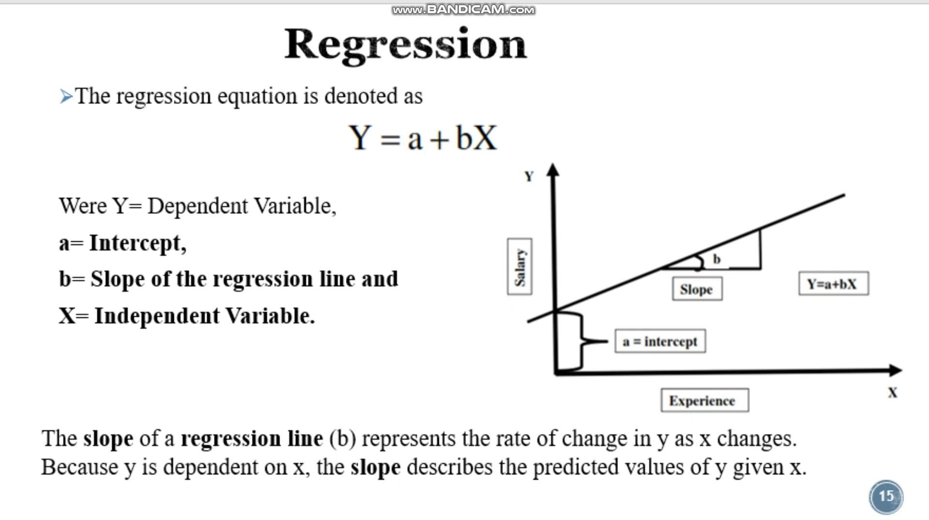
# Switch from the PowerPoint slideshow to the SPSS Data Editor showing Salary Data.sav
pyautogui.hotkey('alt', 'Tab')
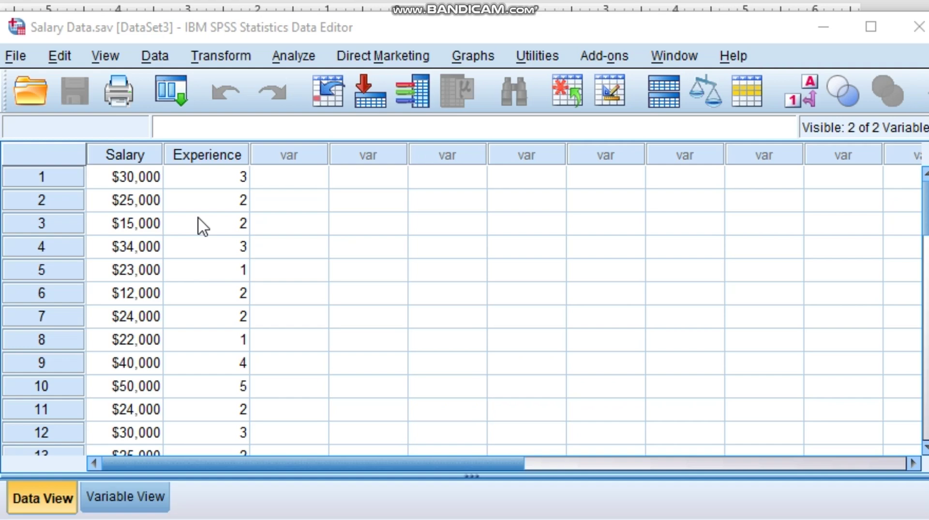
pyautogui.scroll(-2, 155, 224)
pyautogui.scroll(2, 150, 224)
pyautogui.scroll(-4, 148, 237)
pyautogui.scroll(-5, 146, 264)
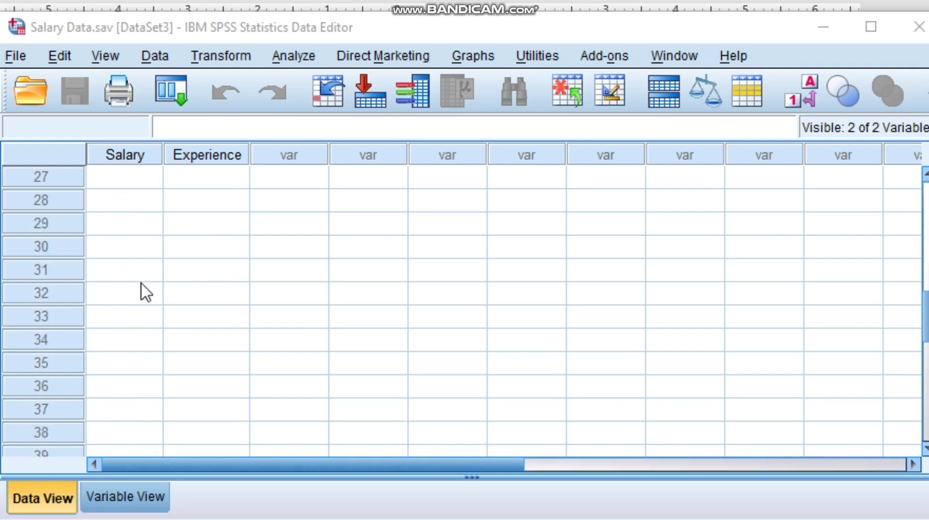
pyautogui.scroll(9, 145, 293)
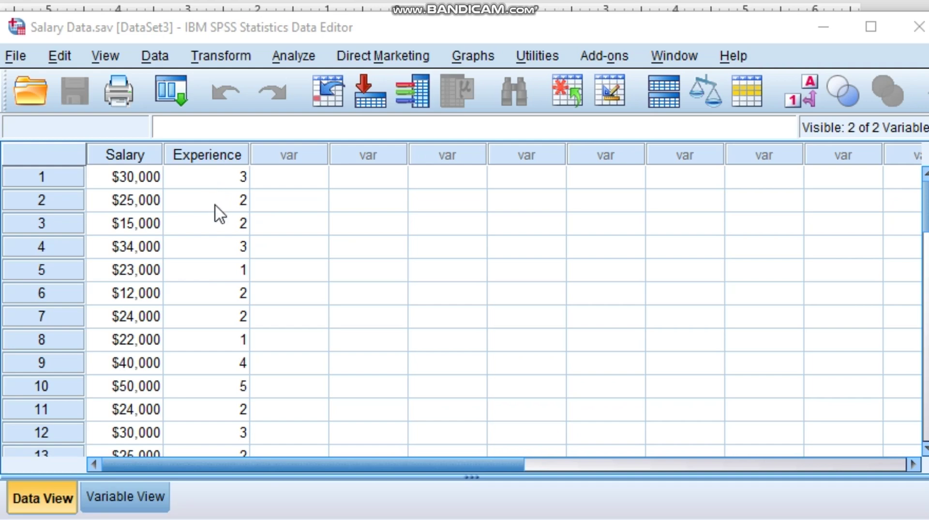
pyautogui.scroll(-6, 167, 356)
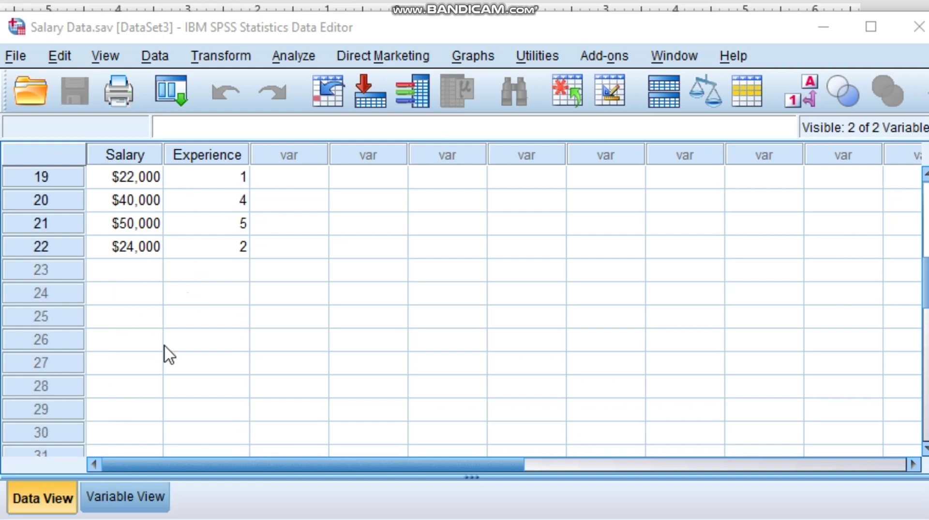
pyautogui.scroll(5, 172, 353)
pyautogui.scroll(-4, 217, 284)
pyautogui.scroll(1, 220, 295)
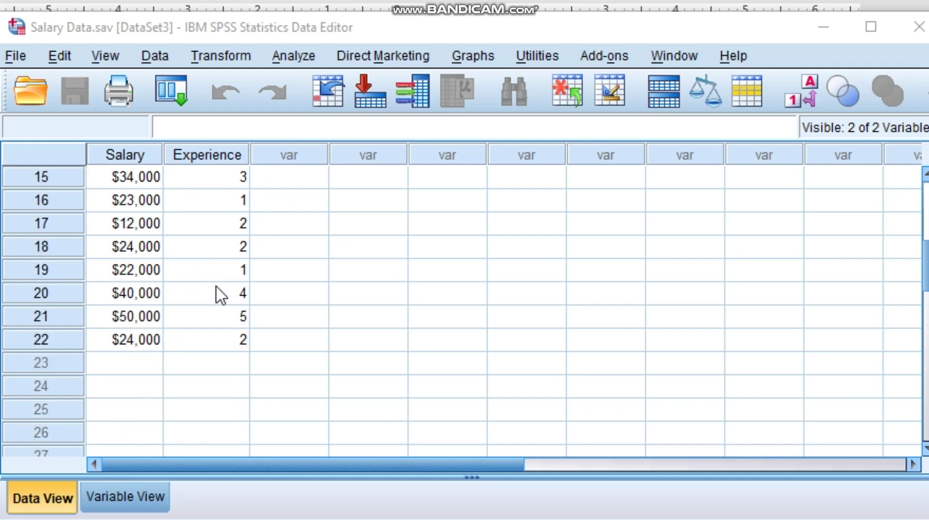
pyautogui.scroll(5, 217, 296)
pyautogui.scroll(-4, 134, 214)
pyautogui.scroll(1, 209, 301)
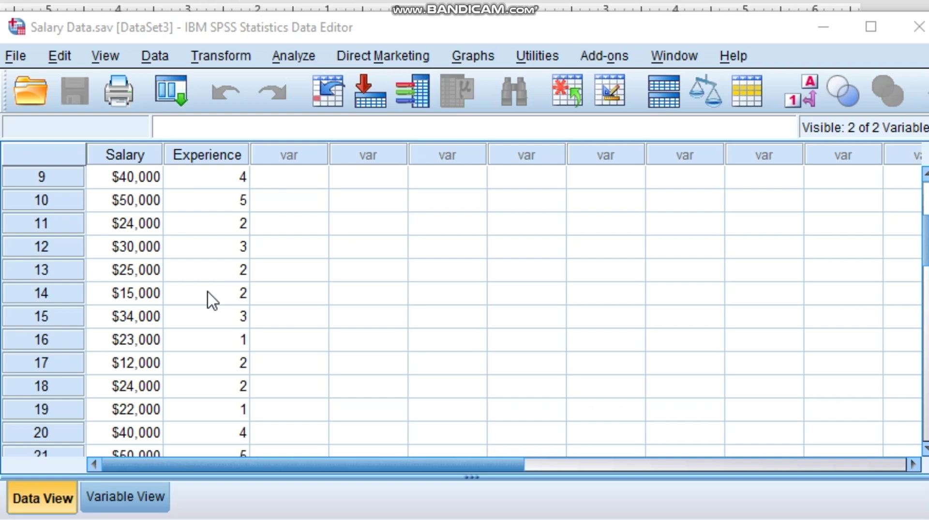
pyautogui.scroll(3, 209, 300)
# Set up a Linear Regression with Salary as dependent and Years of Experience as independent
pyautogui.click(303, 55)
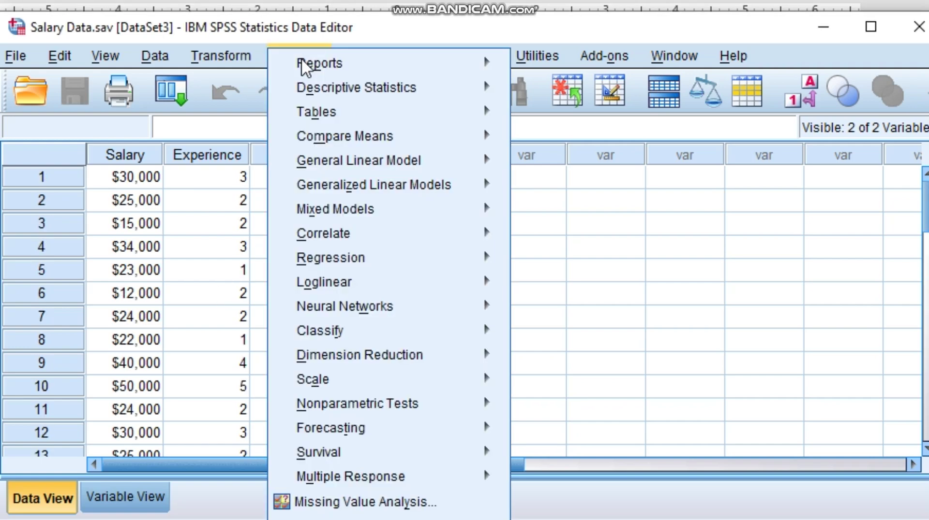
pyautogui.moveTo(376, 263)
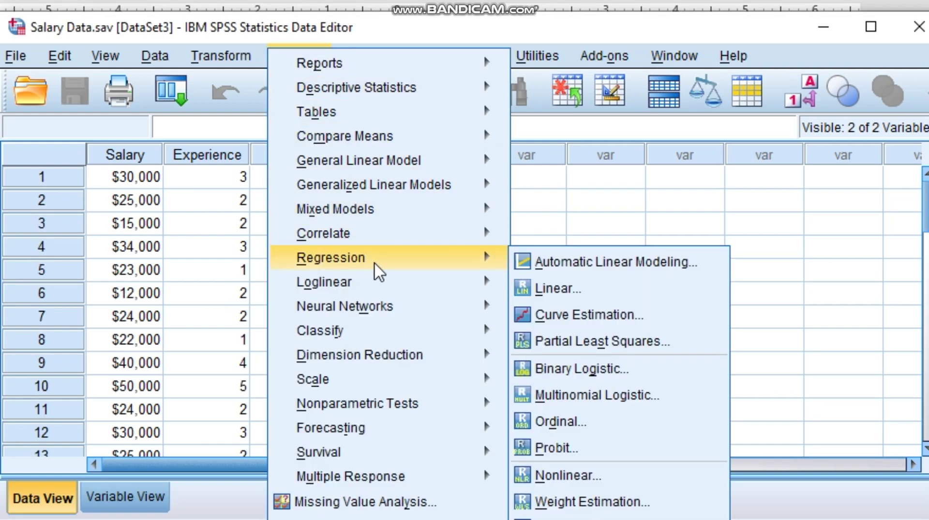
pyautogui.click(577, 294)
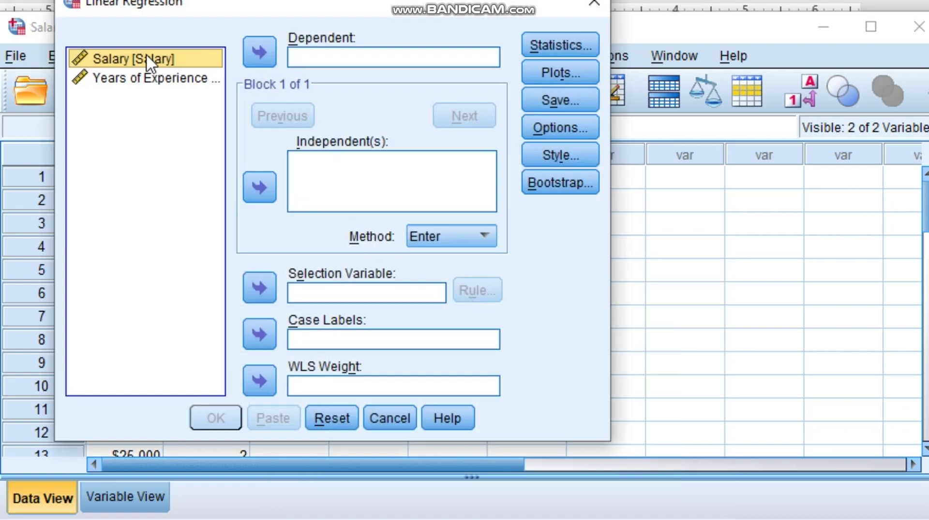
pyautogui.click(128, 81)
pyautogui.click(144, 58)
pyautogui.click(145, 80)
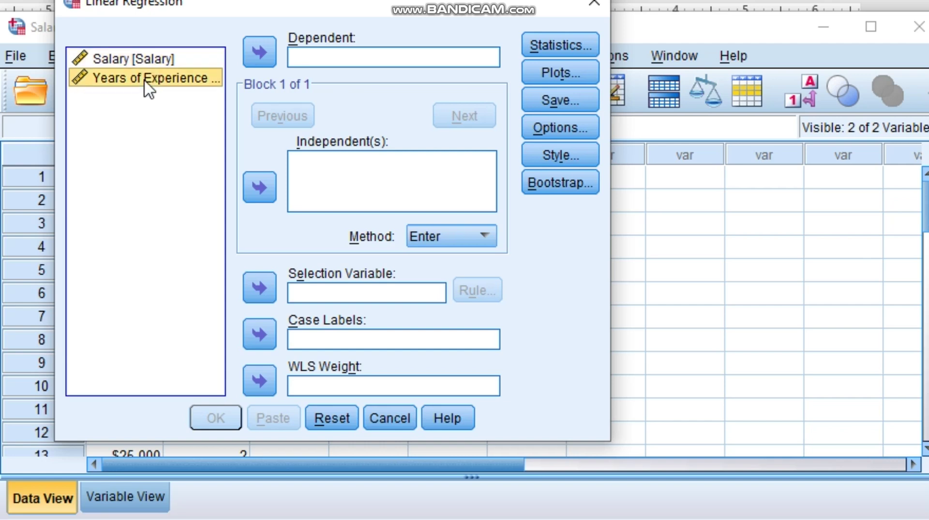
pyautogui.click(159, 59)
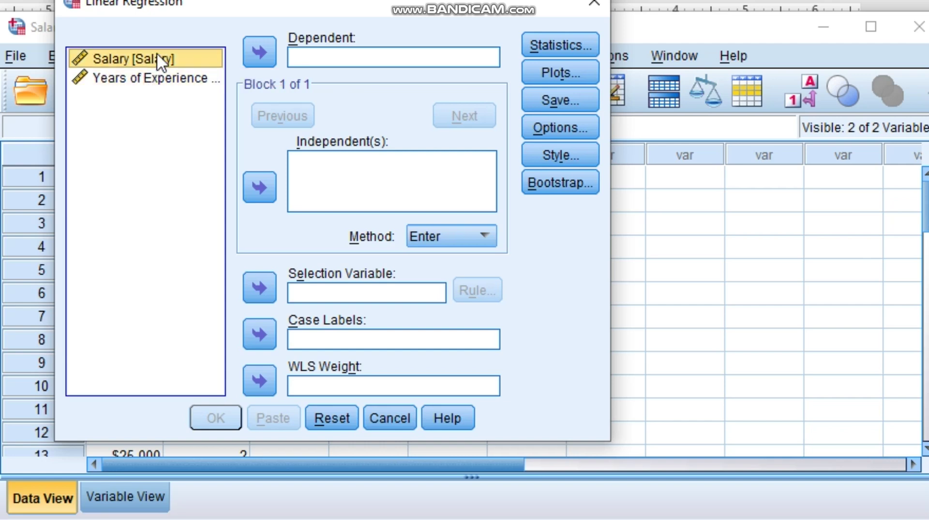
pyautogui.click(257, 53)
pyautogui.click(155, 65)
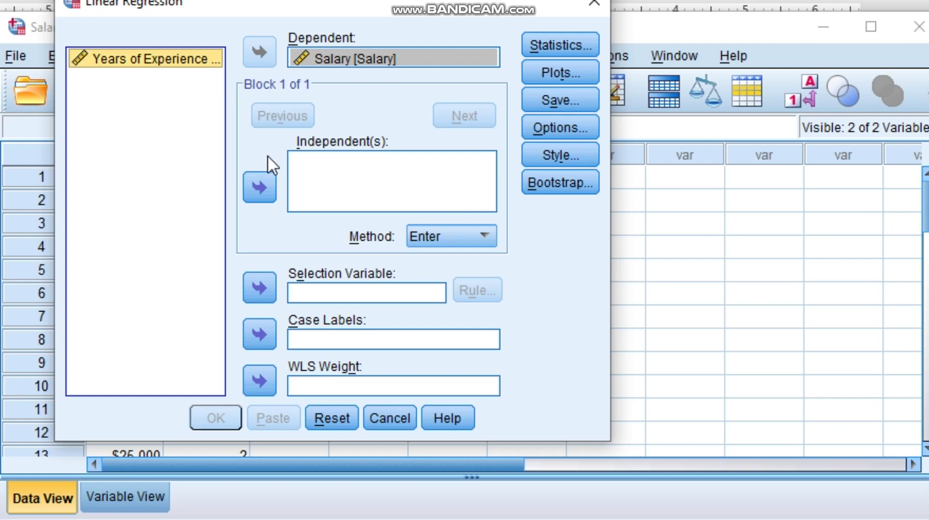
pyautogui.click(261, 187)
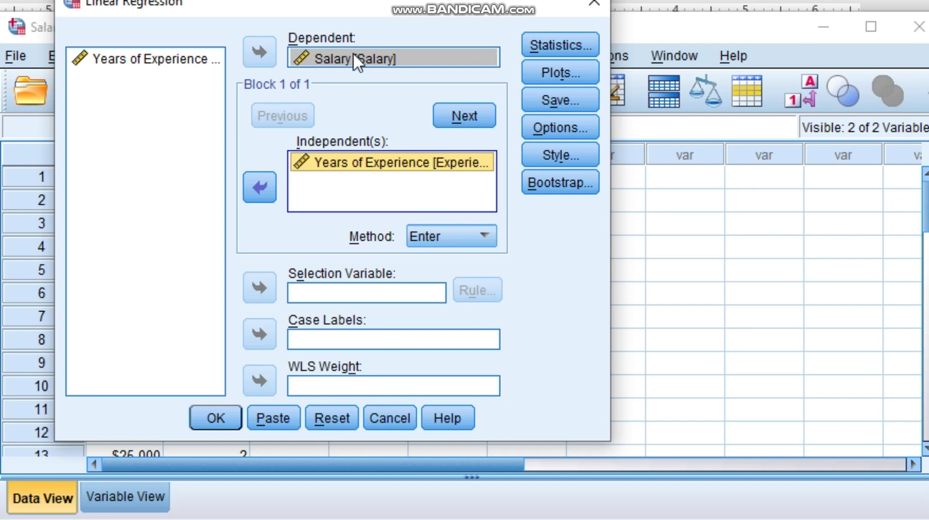
# Keep Estimates and Model fit as the regression statistics and return to the main dialog
pyautogui.click(560, 45)
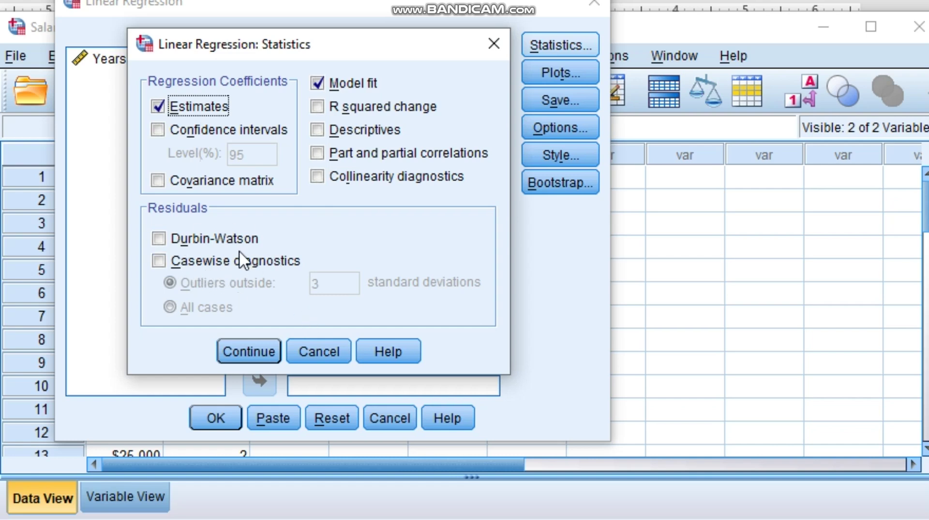
pyautogui.click(249, 352)
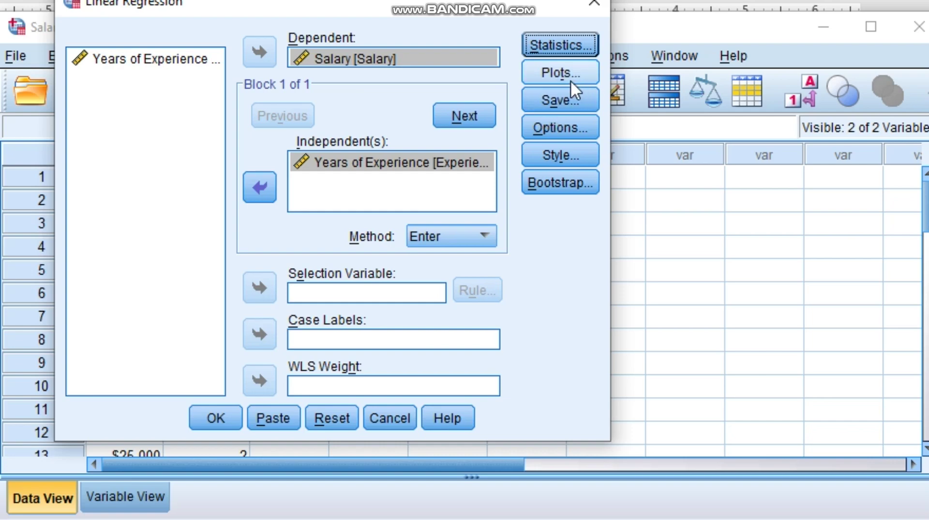
pyautogui.click(223, 419)
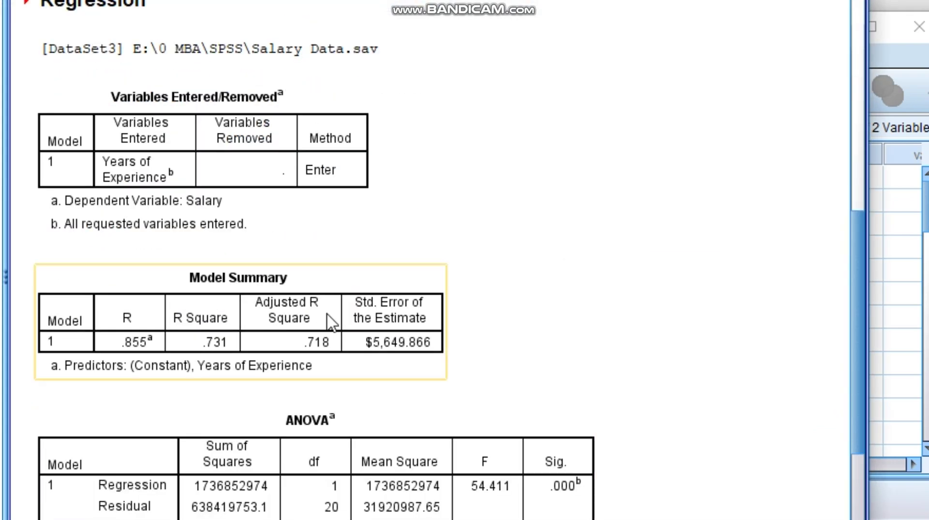
pyautogui.scroll(-3, 332, 325)
pyautogui.scroll(6, 324, 381)
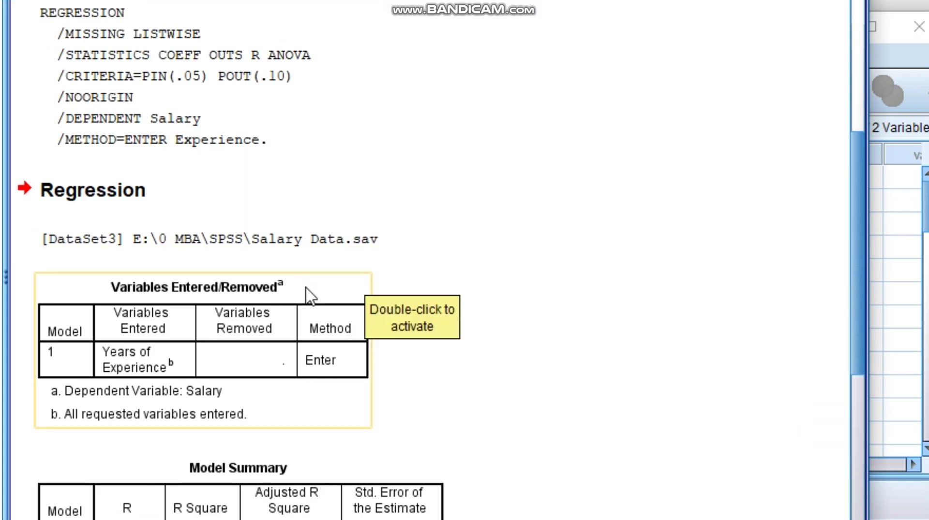
pyautogui.scroll(-9, 306, 291)
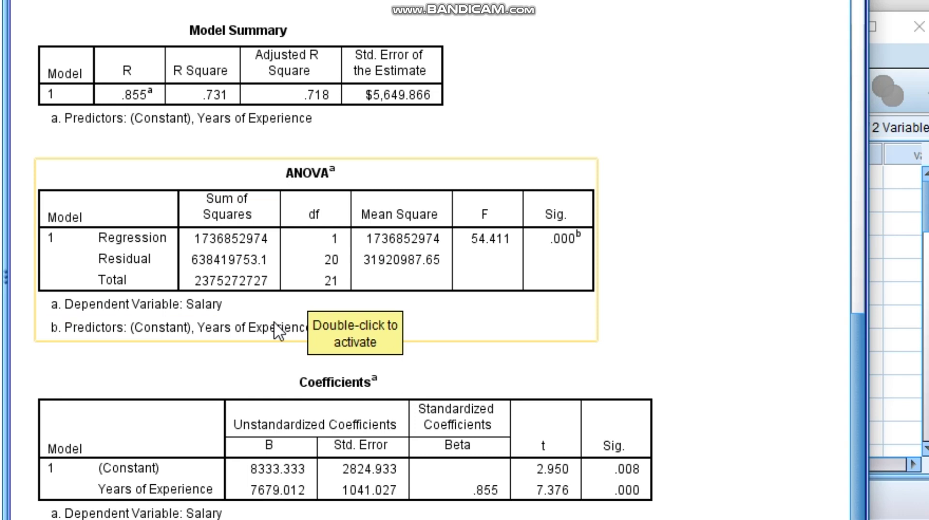
pyautogui.scroll(5, 272, 314)
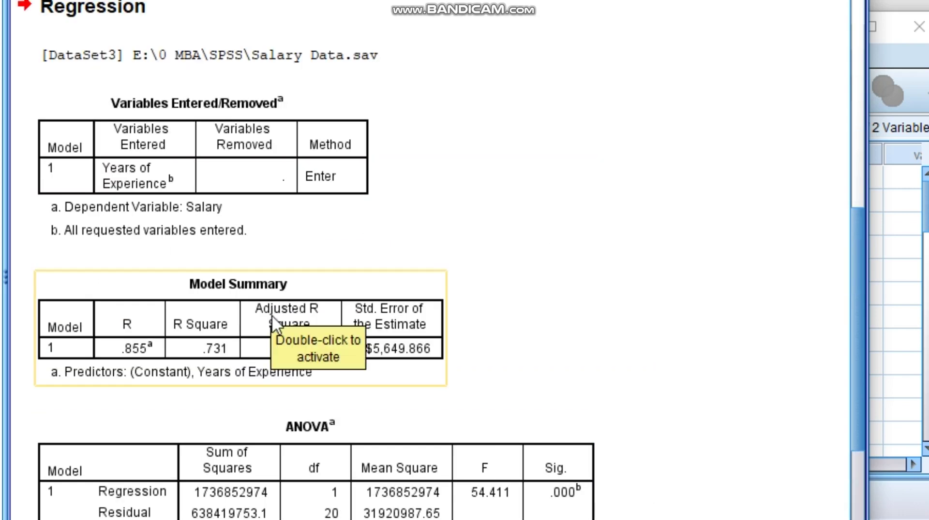
pyautogui.scroll(-5, 271, 322)
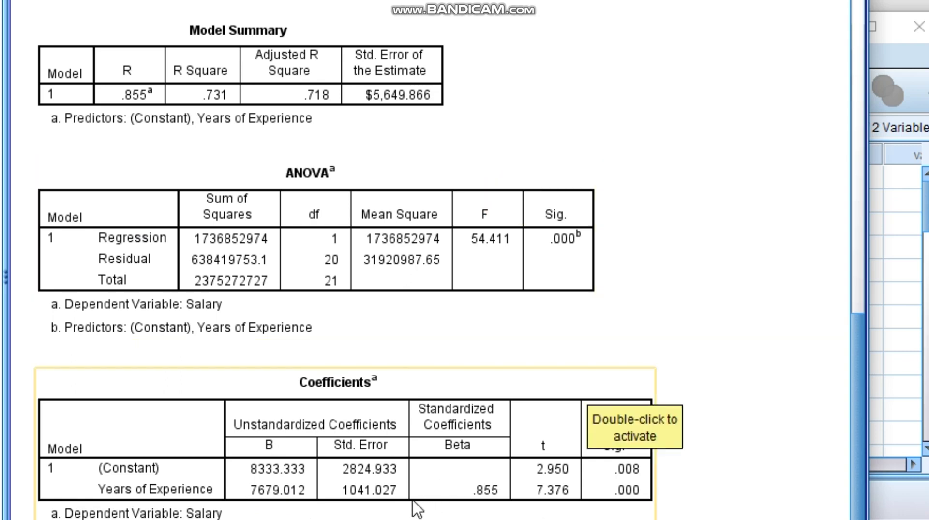
pyautogui.scroll(3, 240, 513)
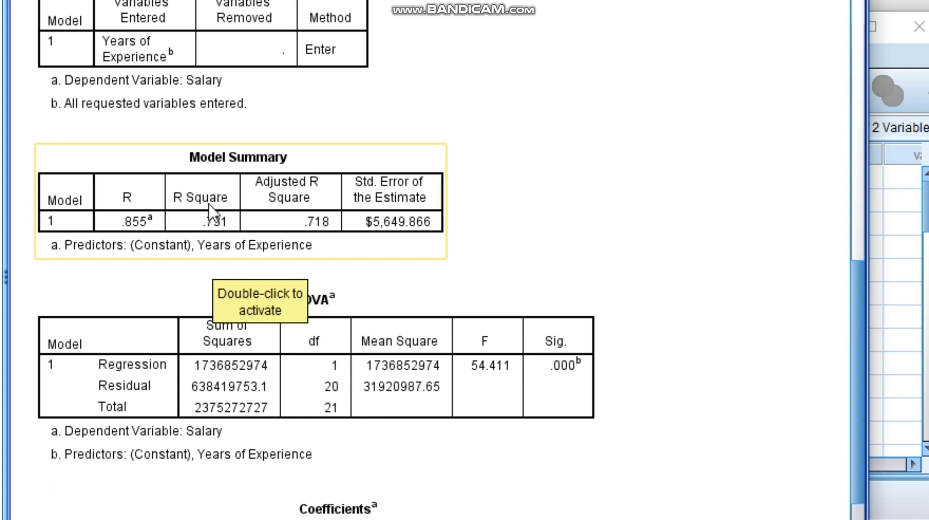
pyautogui.scroll(-5, 216, 503)
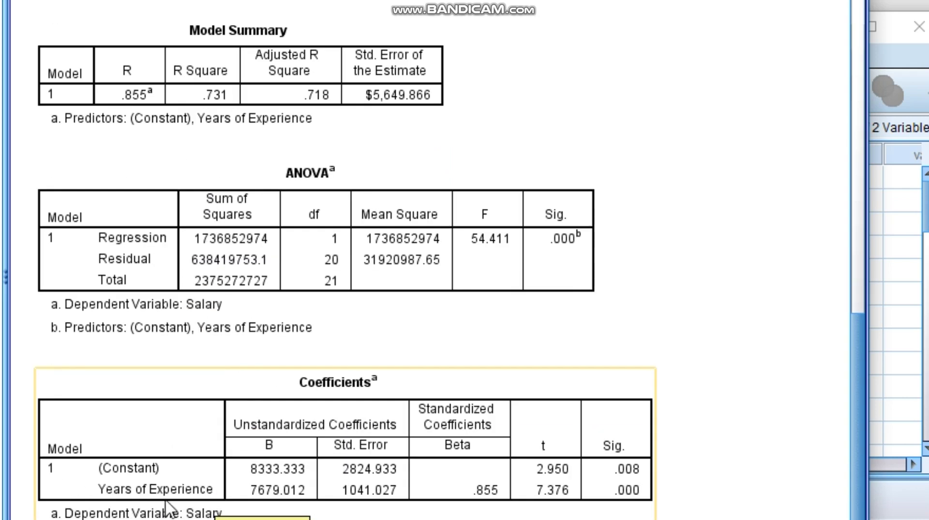
pyautogui.scroll(8, 238, 440)
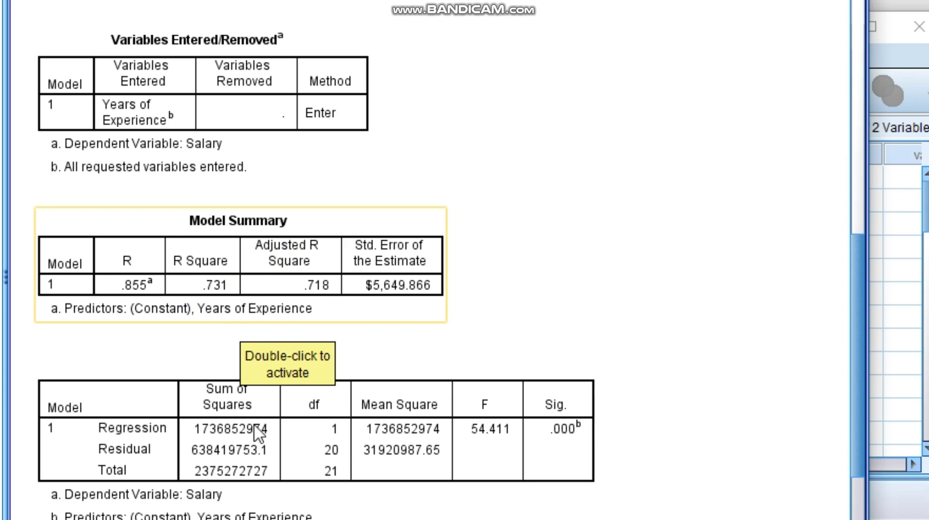
pyautogui.scroll(-8, 257, 432)
pyautogui.scroll(3, 191, 501)
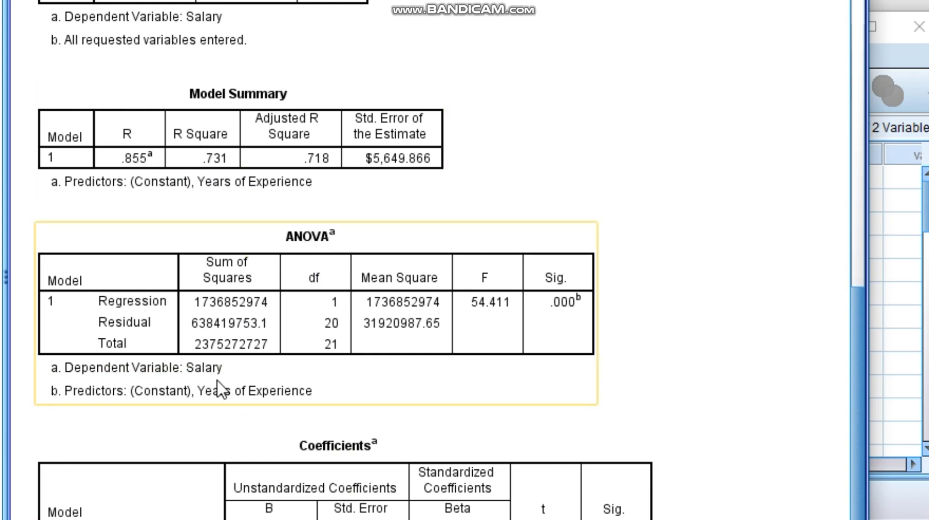
pyautogui.scroll(-3, 219, 387)
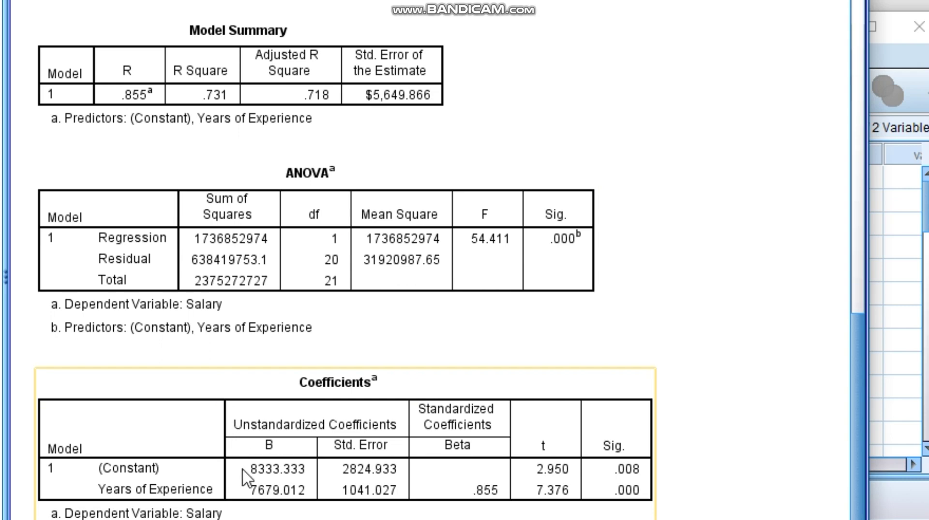